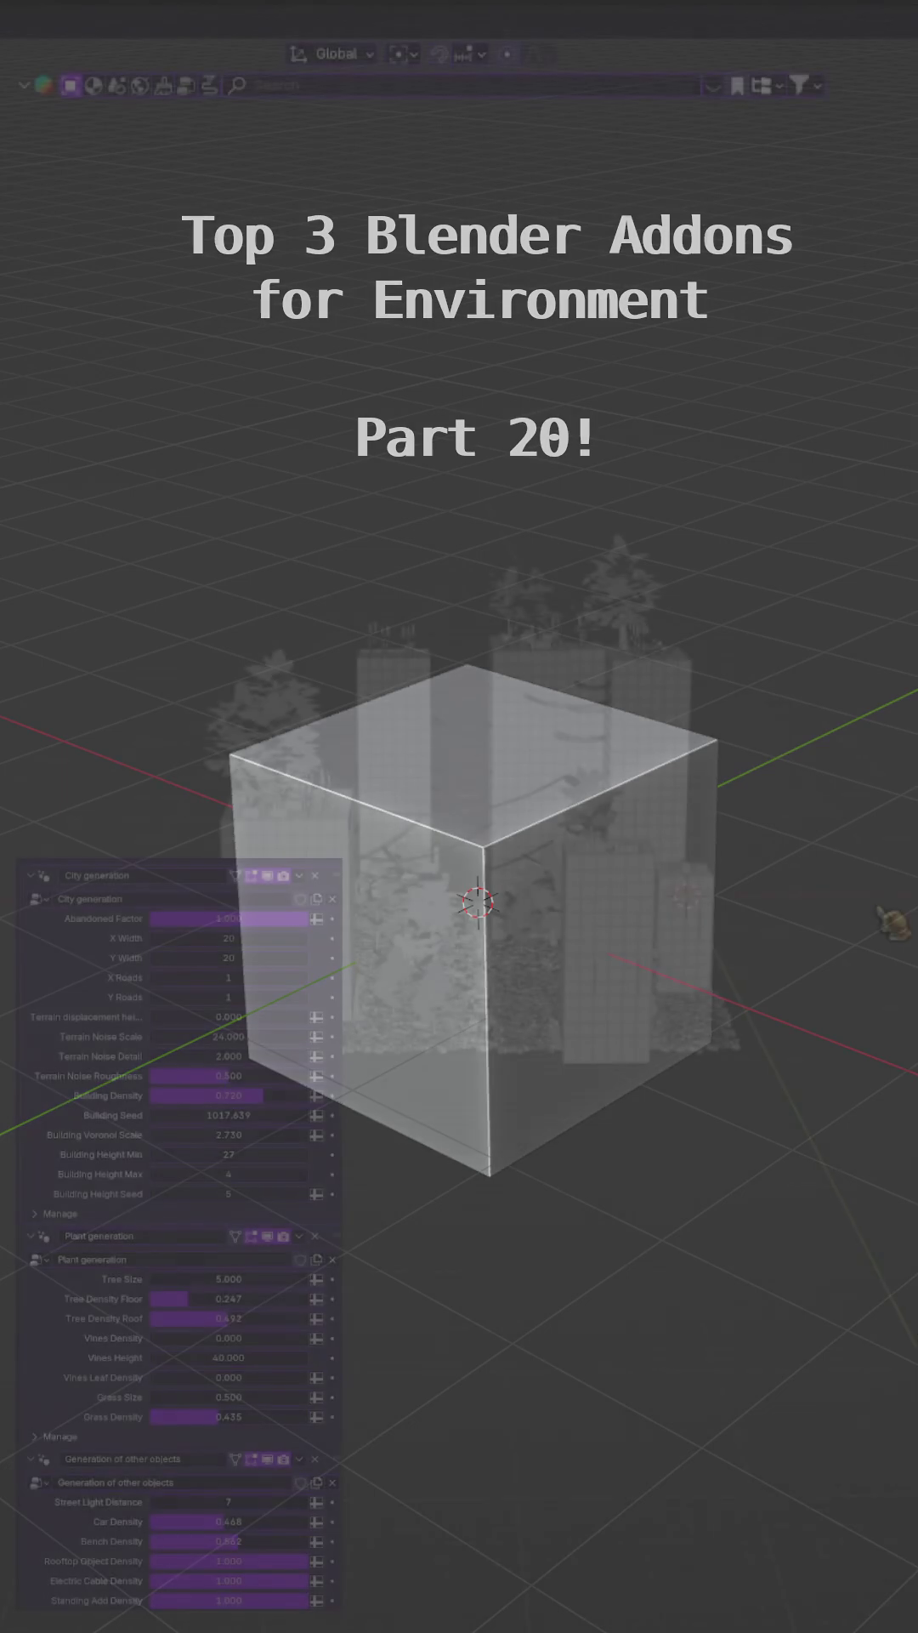
In rendered shading, set maximum building height to 5, lower grass density, raise car density
click(761, 787)
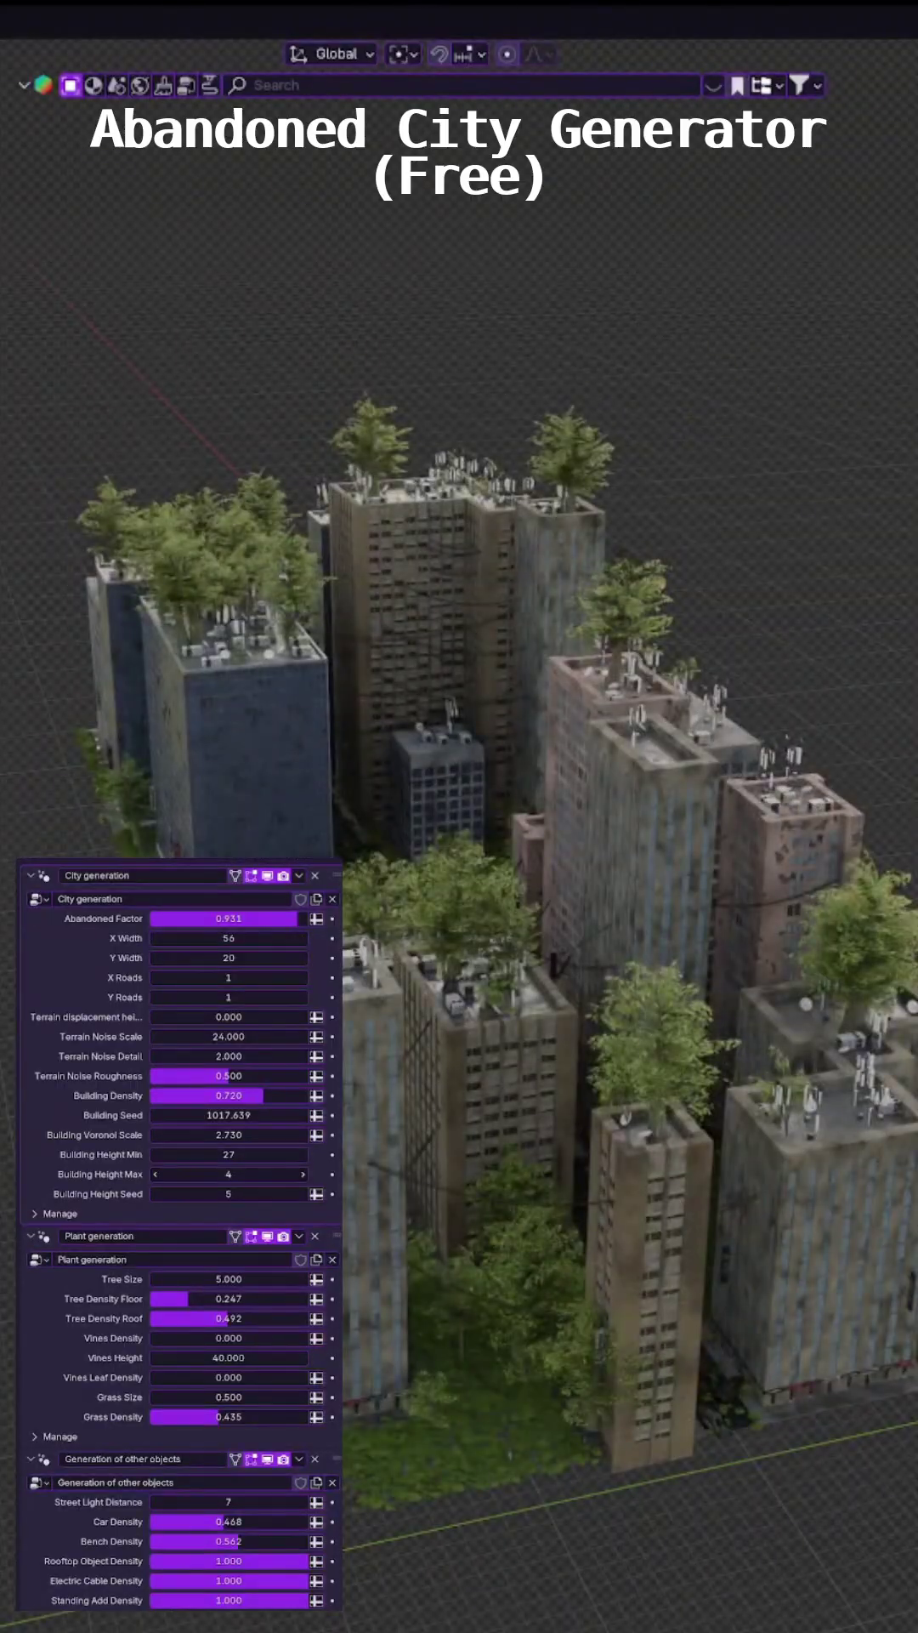
click(303, 1175)
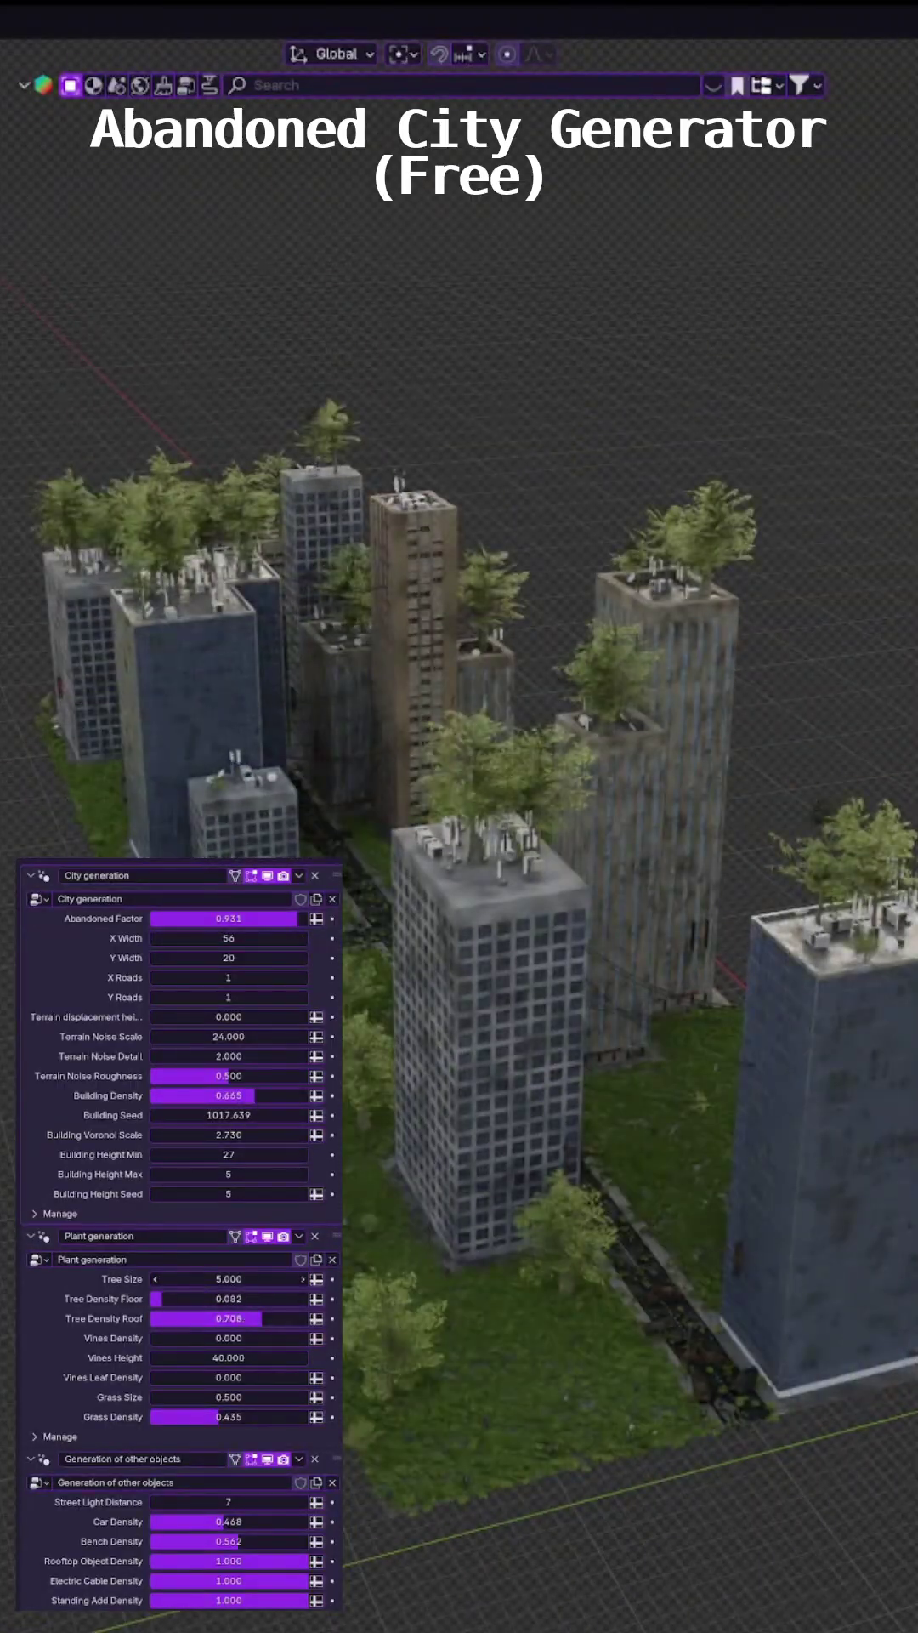
drag(227, 1429, 188, 1418)
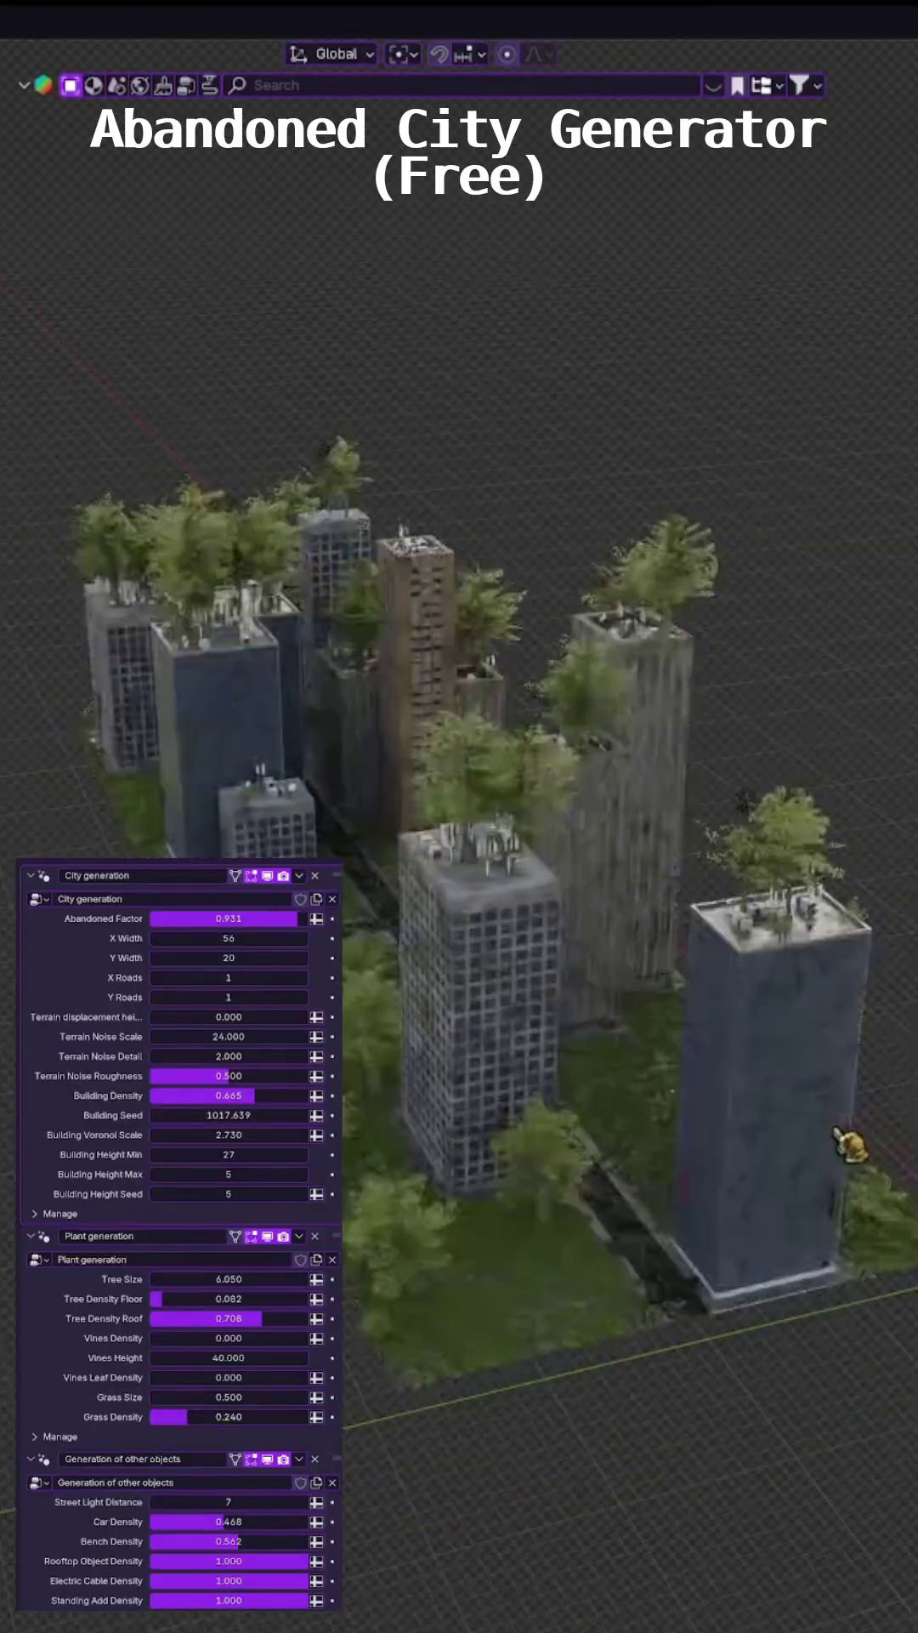
mouse_move(297, 1522)
mouse_down()
mouse_move(306, 1522)
mouse_move(154, 1582)
mouse_up()
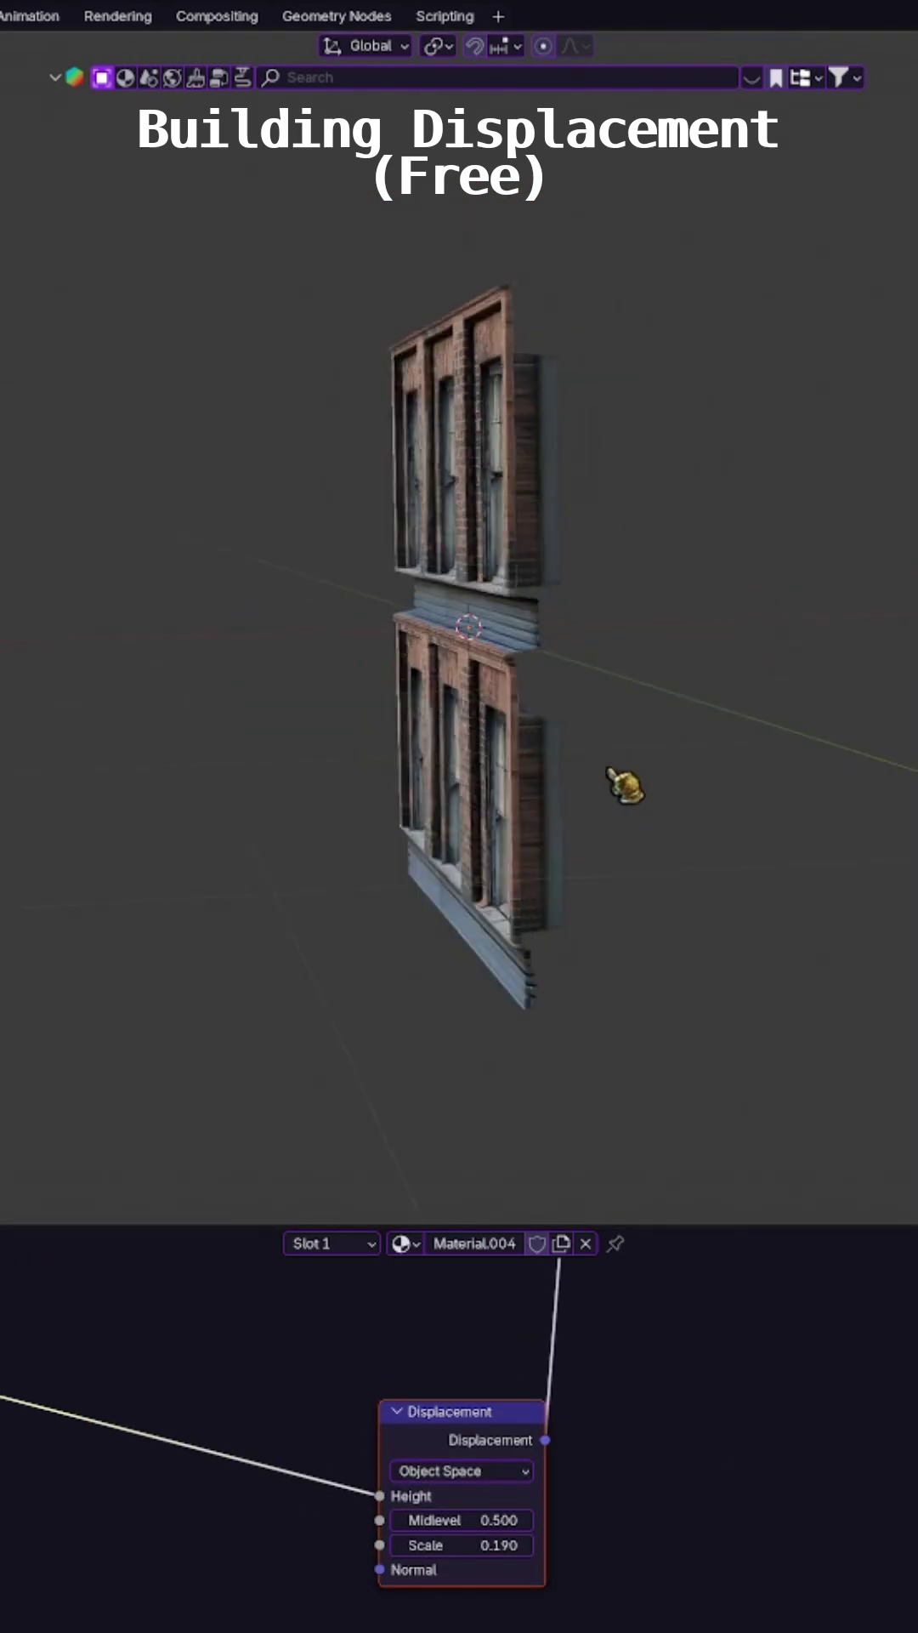
Orbit the viewport to view the displaced brick facade at an angle
middle_drag(624, 784, 482, 685)
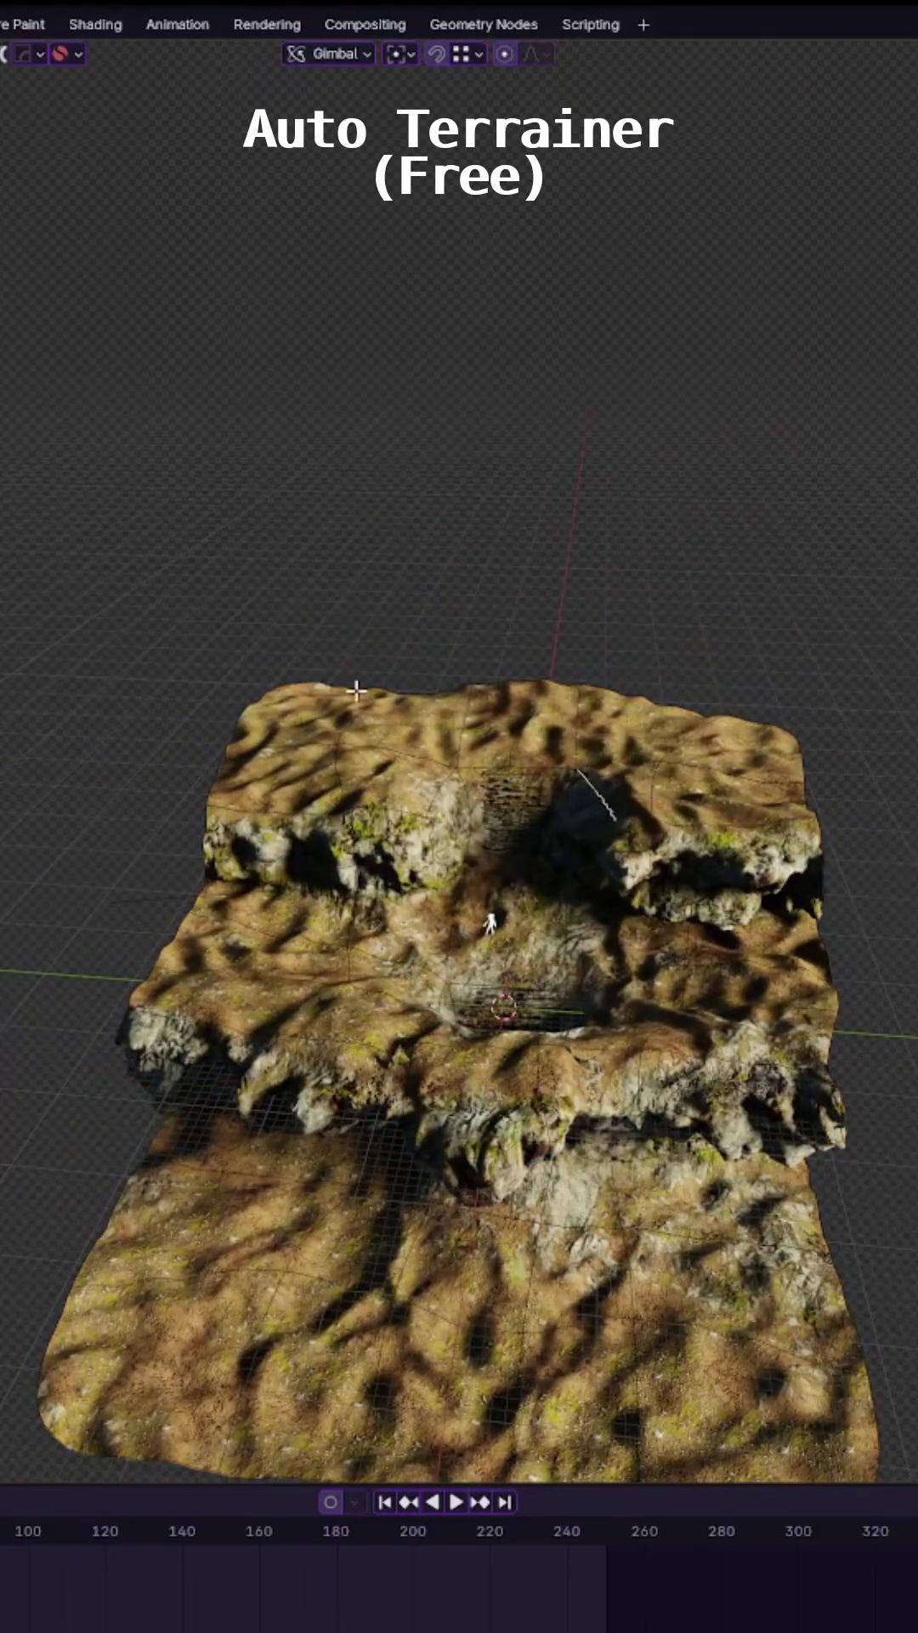
Orbit the generated terrain to a near top-down view
middle_drag(353, 685, 798, 378)
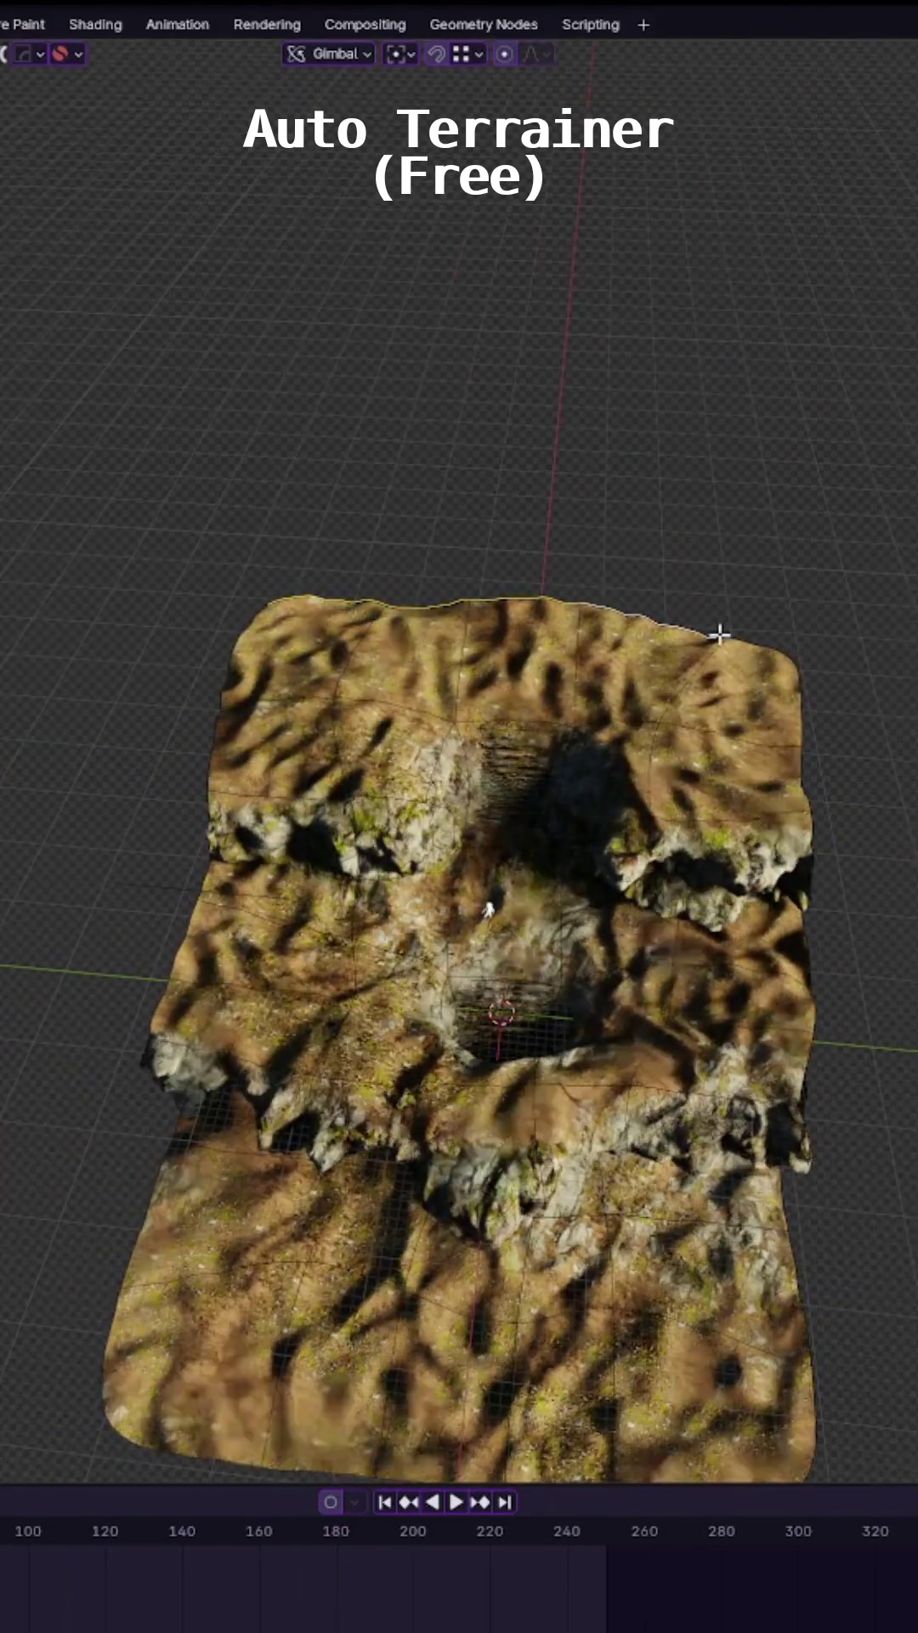